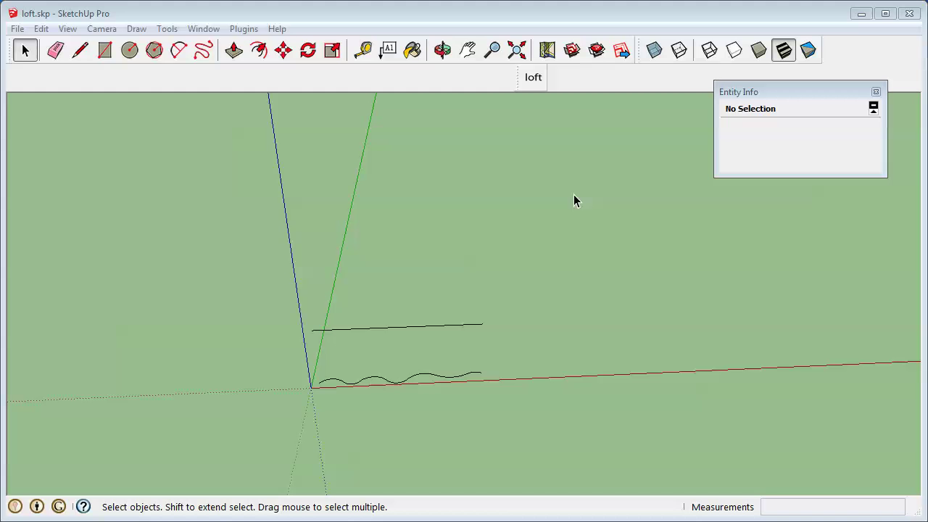
Step: Loft a surface between the wavy curve and the straight line above it, using 10 segments
{"action": "middle_click_drag", "start_coordinate": [389, 373], "coordinate": [460, 375]}
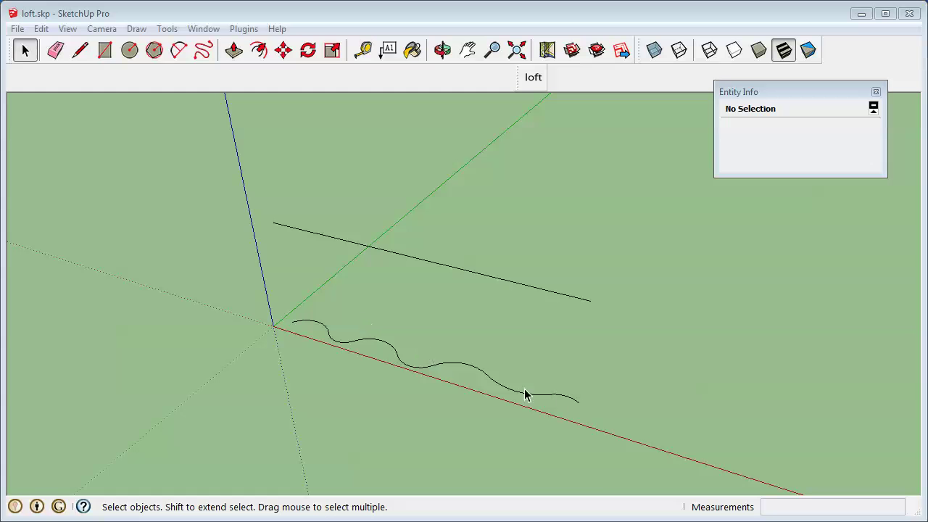
{"action": "middle_click_drag", "start_coordinate": [511, 371], "coordinate": [471, 288]}
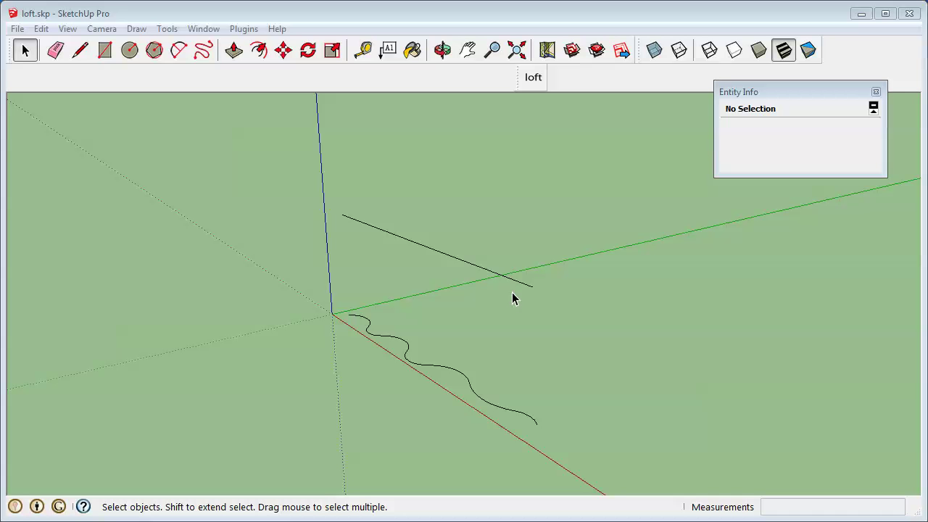
{"action": "middle_click_drag", "start_coordinate": [481, 304], "coordinate": [414, 355]}
{"action": "middle_click_drag", "start_coordinate": [316, 312], "coordinate": [372, 338]}
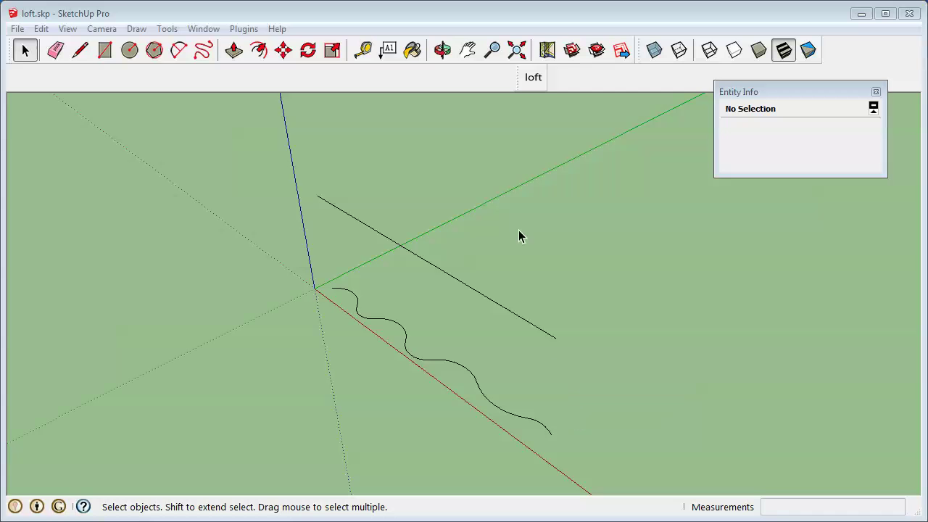
{"action": "left_click", "coordinate": [532, 78]}
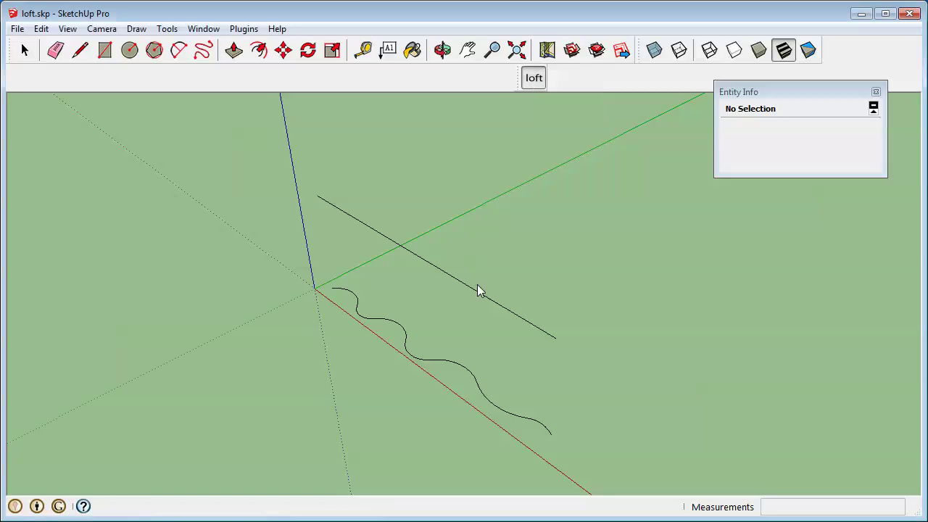
{"action": "left_click", "coordinate": [401, 326]}
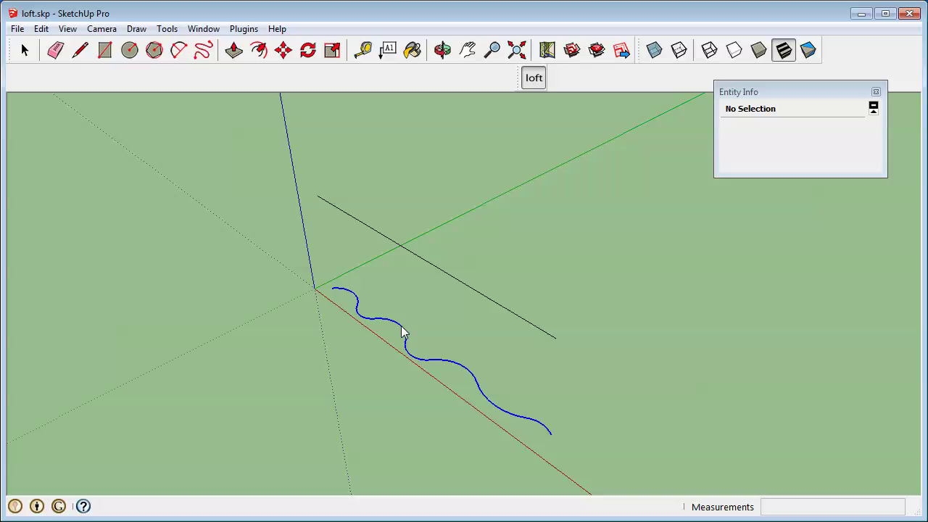
{"action": "left_click", "coordinate": [417, 256]}
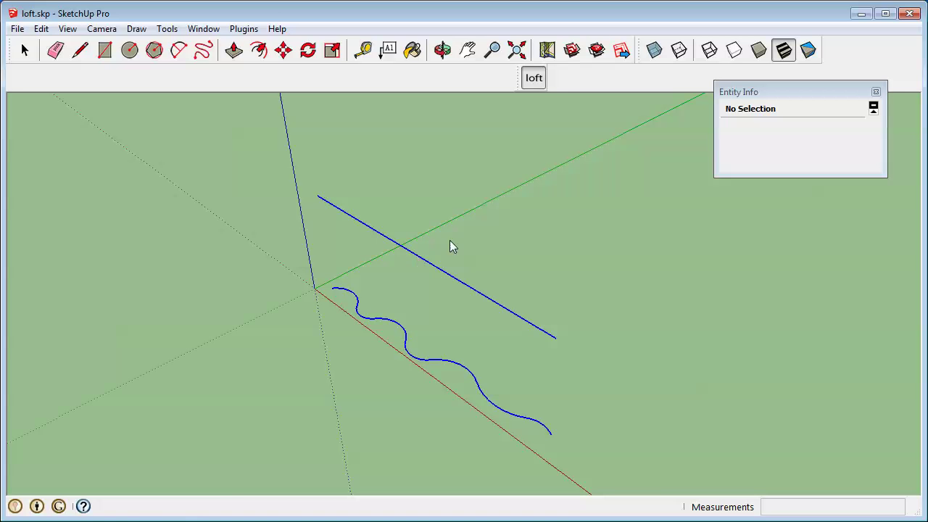
{"action": "middle_click_drag", "start_coordinate": [413, 232], "coordinate": [384, 184]}
{"action": "key", "text": "Return"}
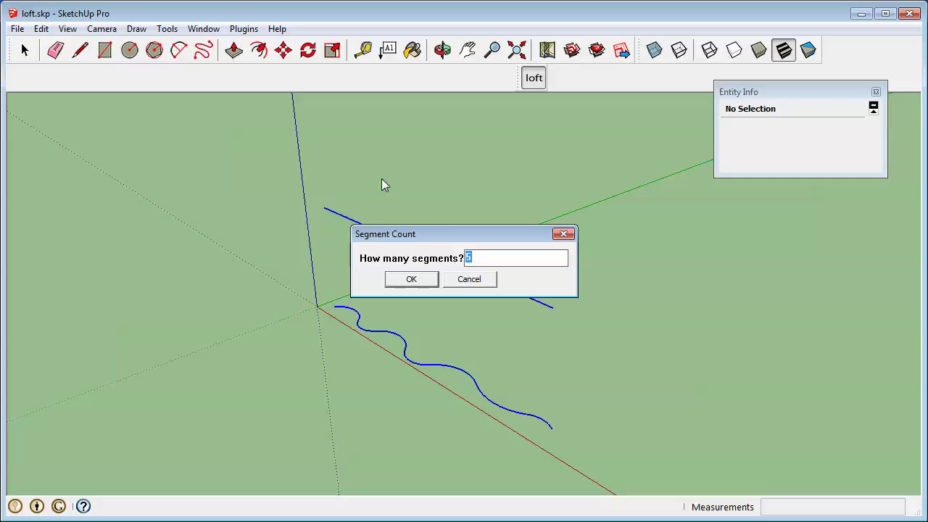
{"action": "type", "text": "10"}
{"action": "key", "text": "Return"}
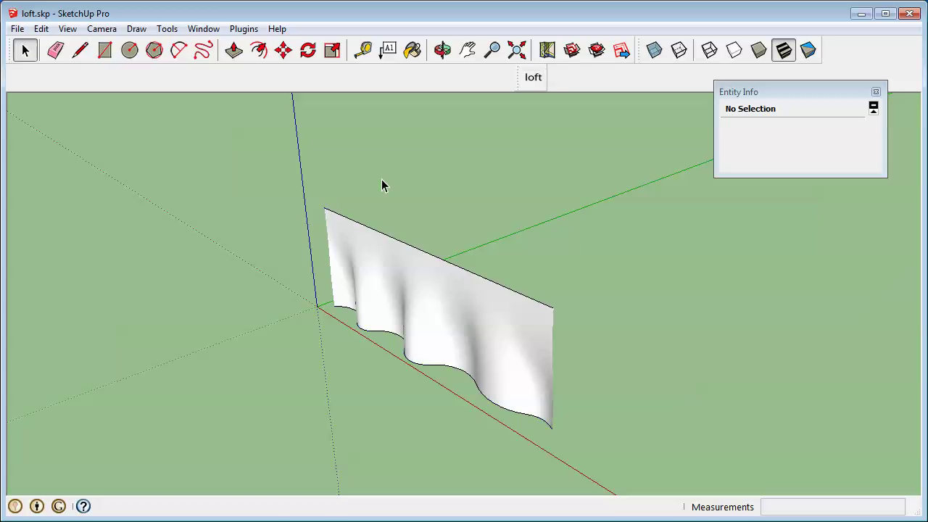
Step: Copy the lofted panel about 55' along the green axis and rotate the copy to face the opposite way
{"action": "middle_click_drag", "start_coordinate": [383, 186], "coordinate": [363, 331]}
{"action": "left_click", "coordinate": [375, 278]}
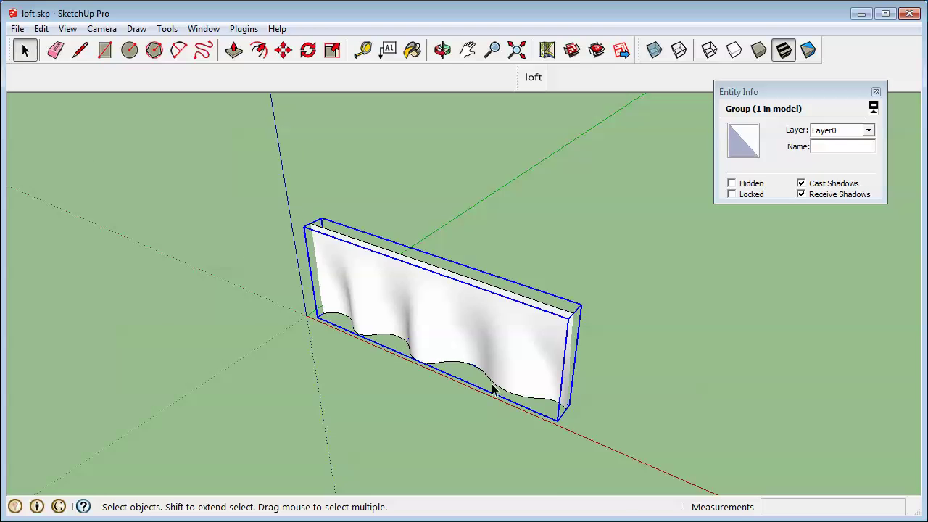
{"action": "middle_click_drag", "start_coordinate": [493, 385], "coordinate": [445, 437]}
{"action": "key", "text": "m"}
{"action": "middle_click_drag", "start_coordinate": [543, 443], "coordinate": [485, 470]}
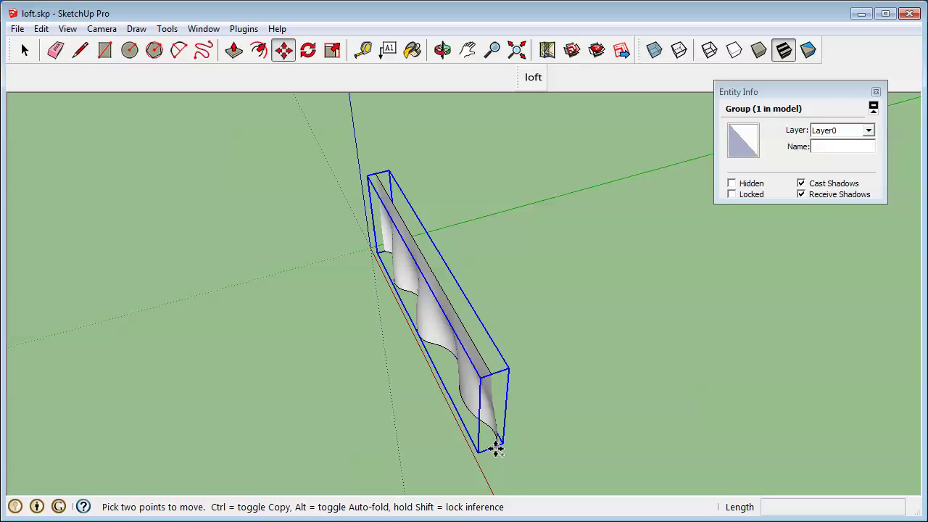
{"action": "left_click", "coordinate": [497, 442]}
{"action": "key", "text": "ctrl"}
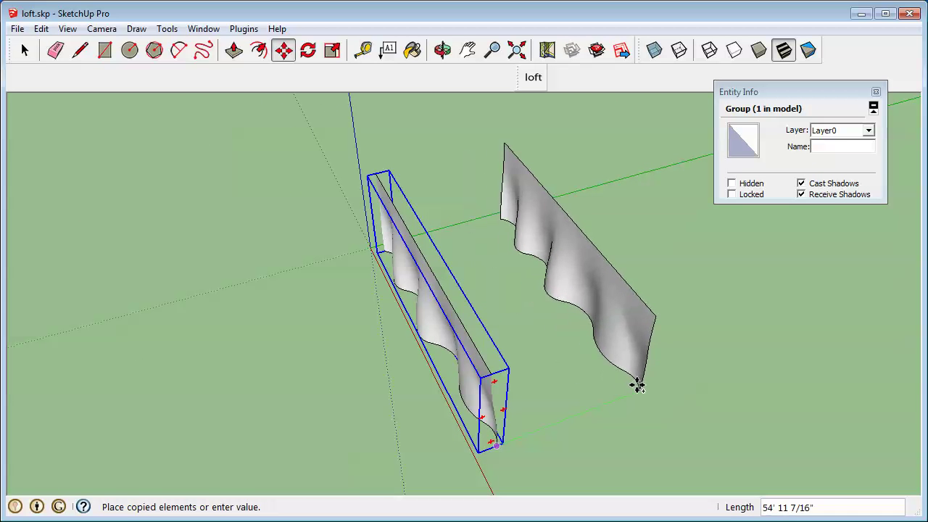
{"action": "left_click", "coordinate": [636, 385]}
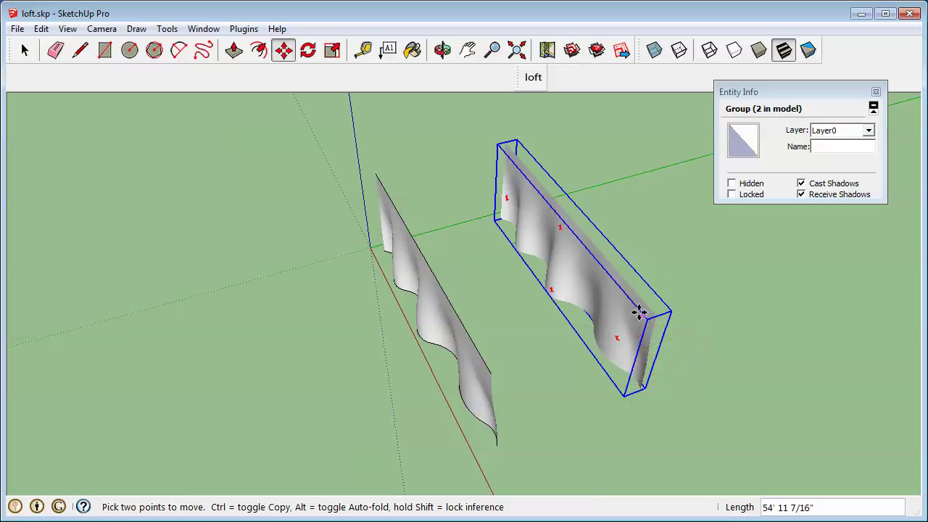
{"action": "left_click", "coordinate": [540, 181]}
{"action": "left_click", "coordinate": [525, 157]}
Step: Draw a rectangle spanning the upper edges of both lofted panels to form a flat top
{"action": "key", "text": "l"}
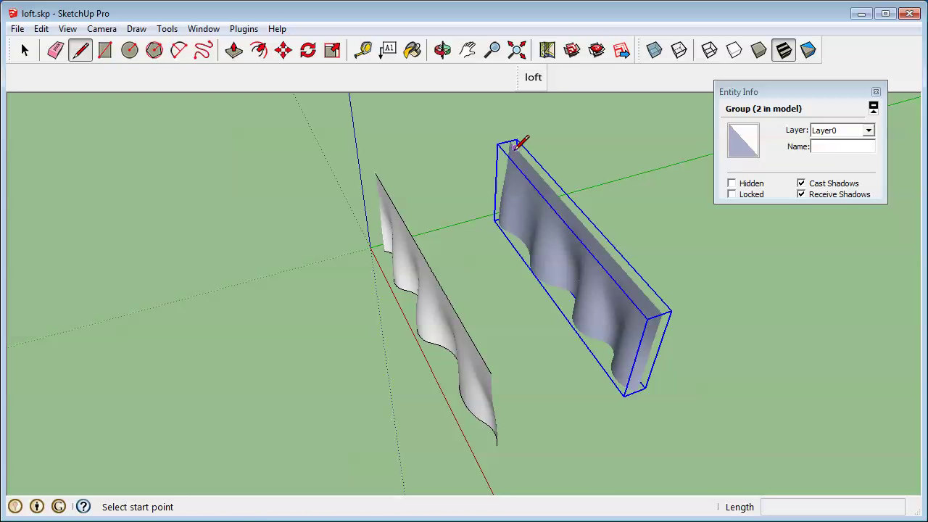
{"action": "key", "text": "q"}
{"action": "key", "text": "r"}
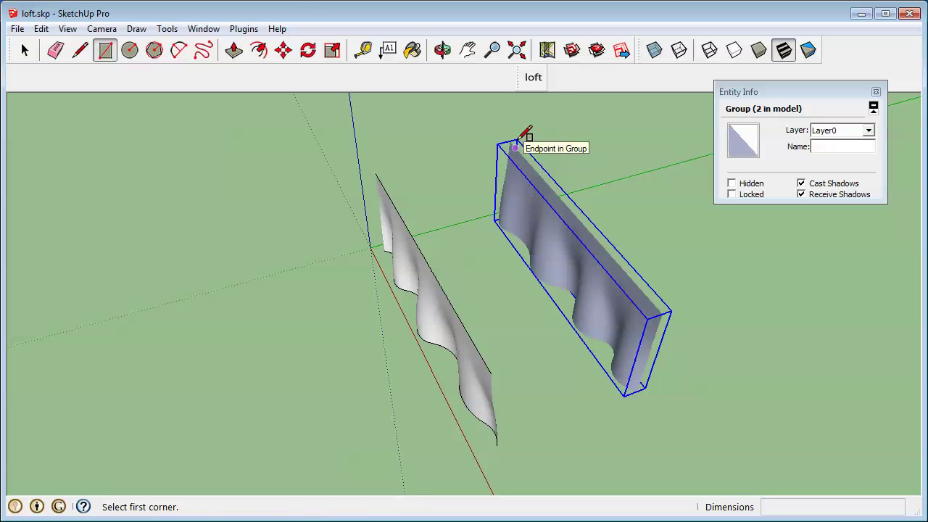
{"action": "left_click", "coordinate": [510, 142]}
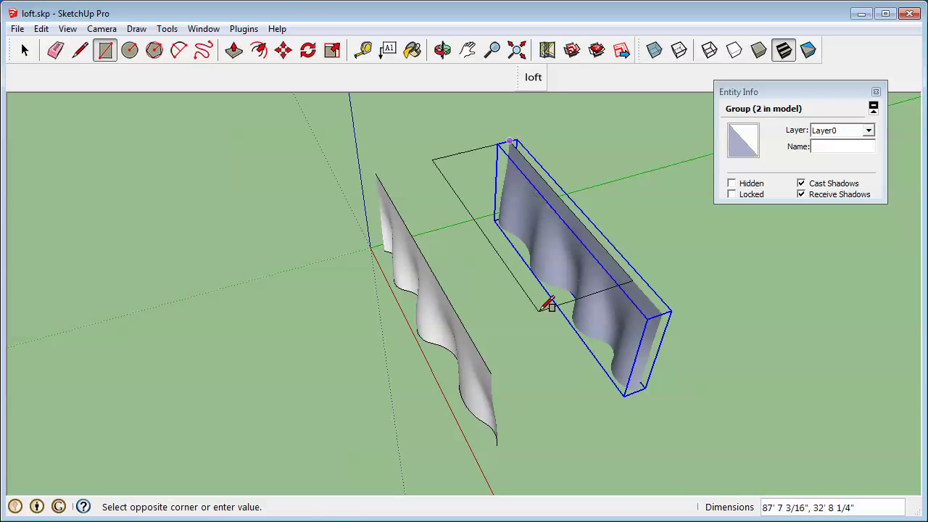
{"action": "left_click", "coordinate": [495, 373]}
{"action": "key", "text": "space"}
{"action": "left_click", "coordinate": [498, 298]}
{"action": "middle_click_drag", "start_coordinate": [334, 317], "coordinate": [410, 342]}
{"action": "left_click", "coordinate": [410, 341]}
{"action": "left_click", "coordinate": [310, 255]}
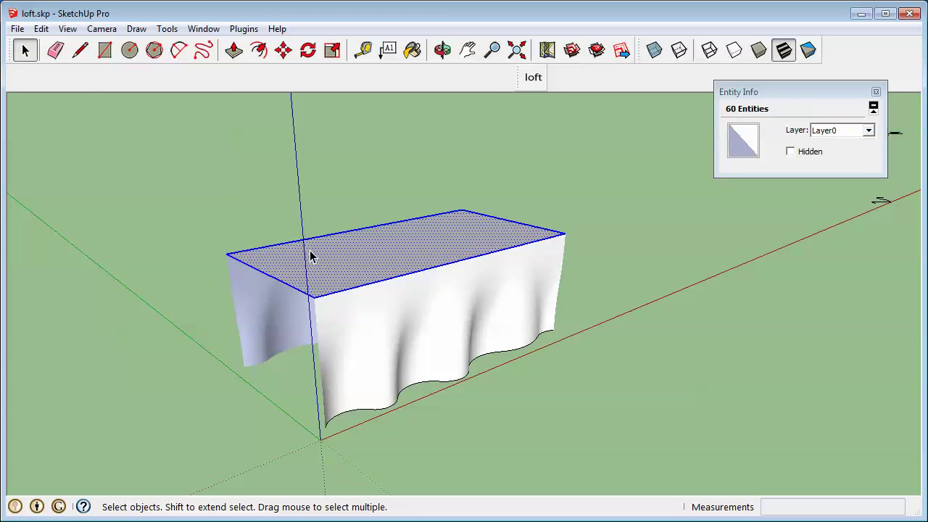
{"action": "left_click", "coordinate": [271, 219]}
{"action": "middle_click_drag", "start_coordinate": [361, 277], "coordinate": [379, 377]}
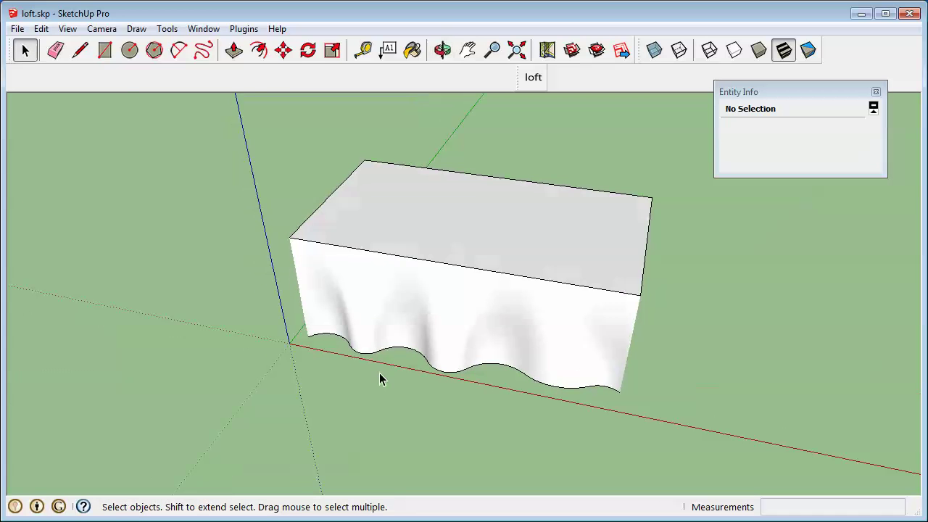
Step: Undo the top rectangle, the panel copy and the loft, back to the two original curves
{"action": "key", "text": "ctrl+z"}
{"action": "key", "text": "ctrl+z"}
{"action": "key", "text": "ctrl+z"}
{"action": "key", "text": "ctrl+z"}
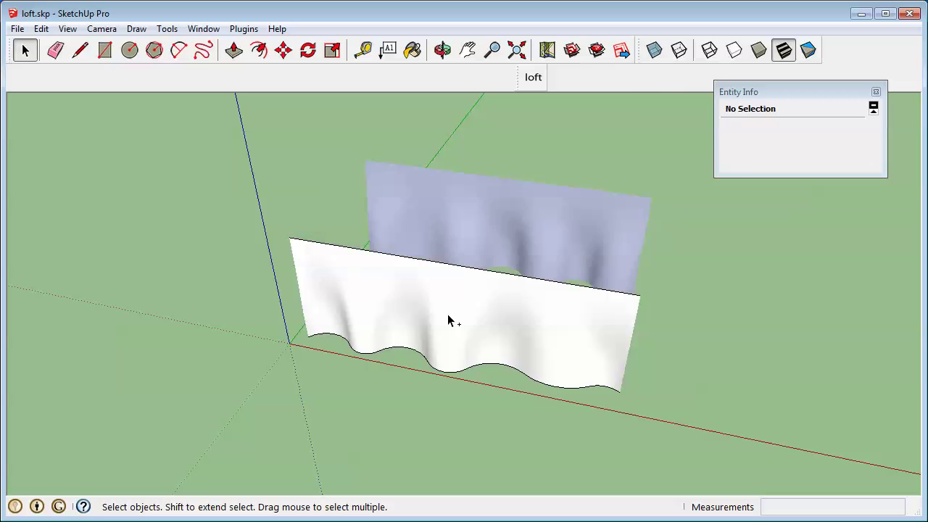
{"action": "left_click", "coordinate": [457, 270]}
Step: Select the straight line and the wavy curve in turn to compare their edge counts
{"action": "left_click_drag", "start_coordinate": [274, 210], "coordinate": [669, 312]}
{"action": "middle_click_drag", "start_coordinate": [669, 313], "coordinate": [282, 249]}
{"action": "left_click_drag", "start_coordinate": [236, 207], "coordinate": [619, 276]}
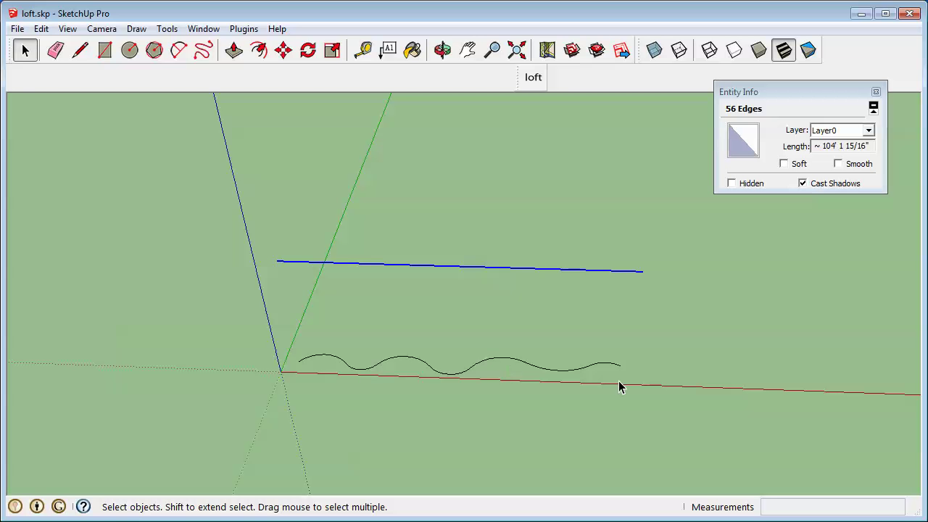
{"action": "left_click", "coordinate": [383, 345]}
{"action": "mouse_move", "coordinate": [239, 317]}
{"action": "left_mouse_down"}
{"action": "mouse_move", "coordinate": [638, 411]}
{"action": "mouse_move", "coordinate": [701, 415]}
{"action": "left_mouse_up"}
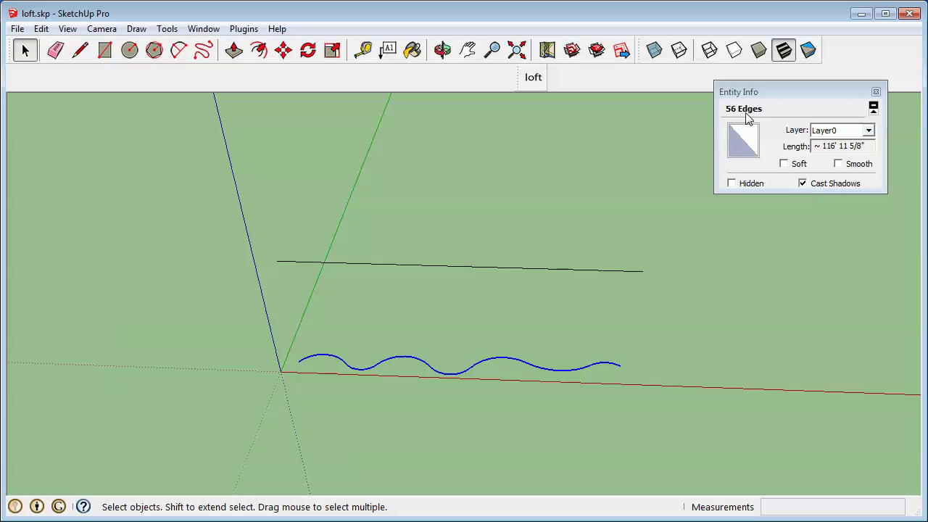
{"action": "left_click_drag", "start_coordinate": [245, 240], "coordinate": [729, 287]}
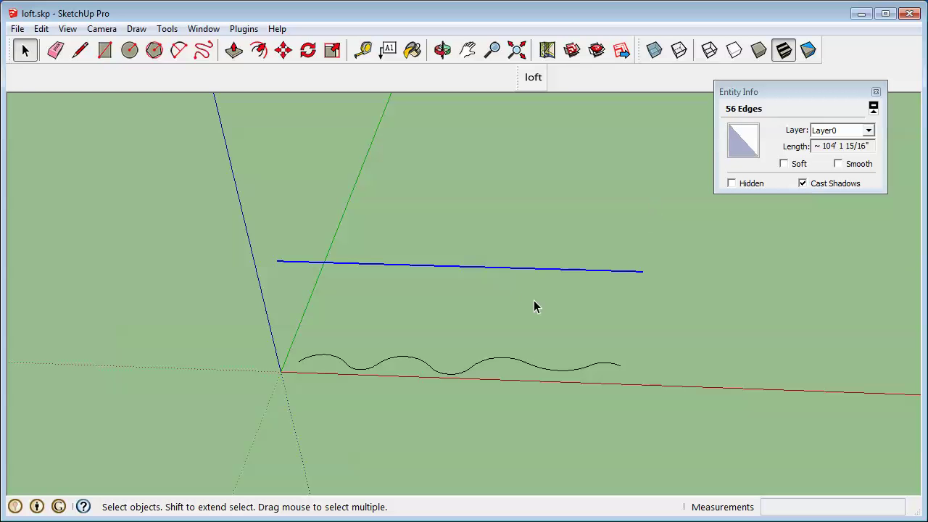
Step: Draw a straight line about 119' long parallel to the red axis between the two curves, and select it
{"action": "key", "text": "l"}
{"action": "left_click", "coordinate": [319, 305]}
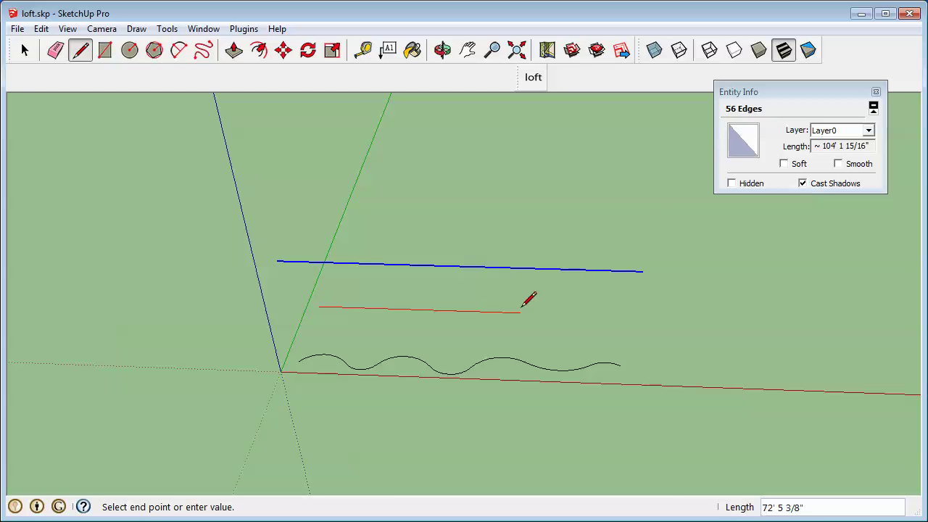
{"action": "left_click", "coordinate": [651, 316]}
{"action": "key", "text": "space"}
{"action": "left_click", "coordinate": [540, 333]}
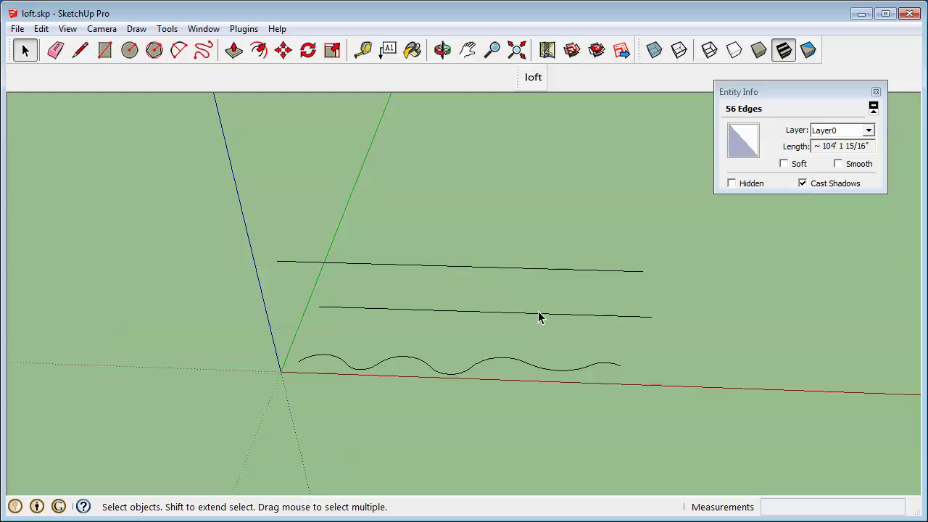
{"action": "left_click", "coordinate": [535, 316]}
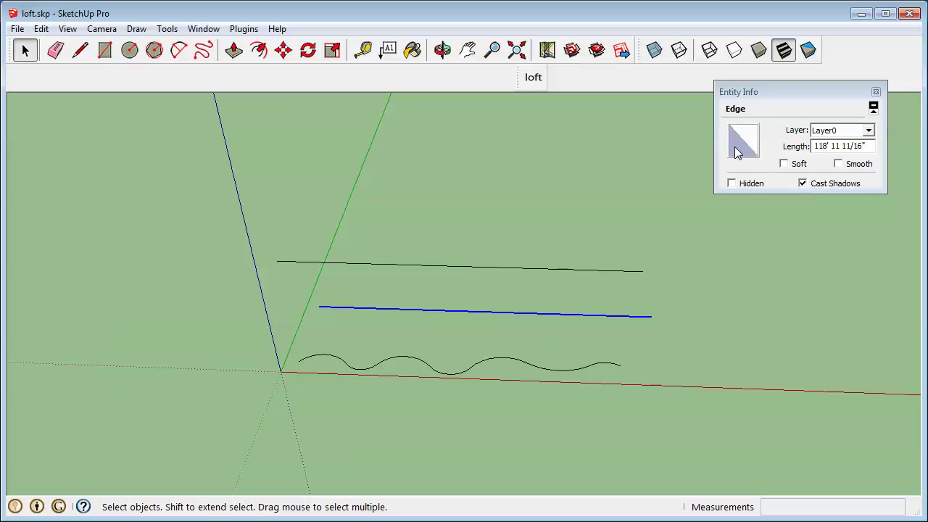
Step: Divide the newly drawn line into 56 segments
{"action": "right_click", "coordinate": [623, 319]}
{"action": "left_click", "coordinate": [683, 415]}
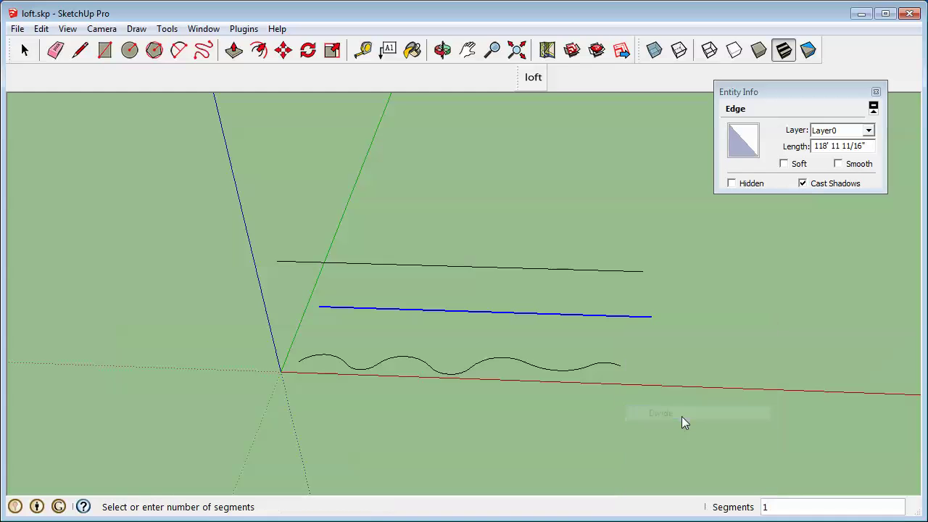
{"action": "type", "text": "56"}
{"action": "key", "text": "Return"}
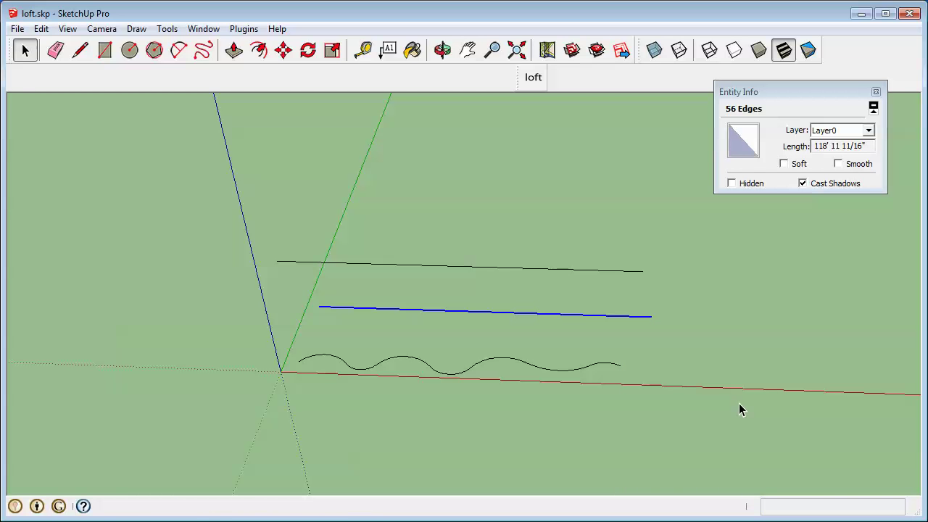
Step: Select all segments of the divided middle line and delete them
{"action": "left_click_drag", "start_coordinate": [300, 289], "coordinate": [673, 342]}
{"action": "left_click", "coordinate": [675, 328]}
{"action": "left_click_drag", "start_coordinate": [286, 290], "coordinate": [704, 337]}
{"action": "key", "text": "Delete"}
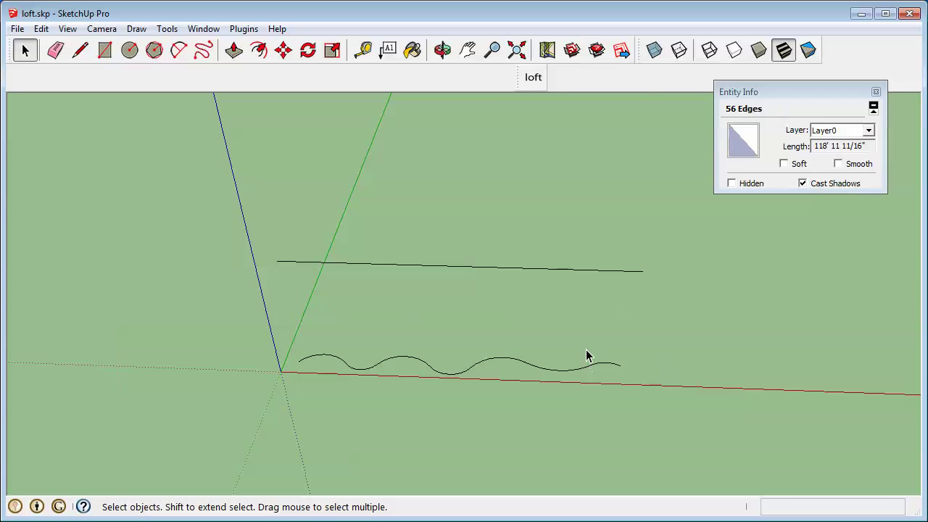
Step: Examine the four stacked wavy curves farther along the red axis
{"action": "middle_click_drag", "start_coordinate": [580, 336], "coordinate": [389, 290]}
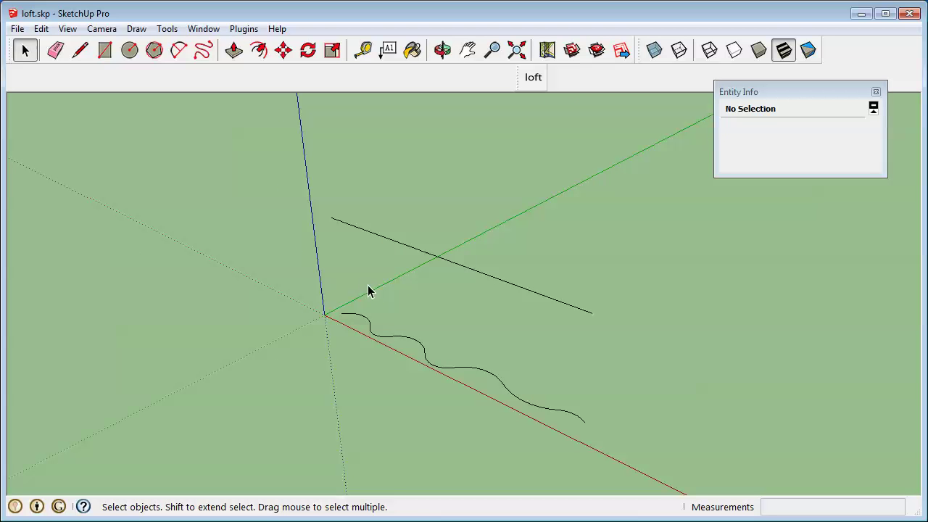
{"action": "left_click_drag", "start_coordinate": [293, 190], "coordinate": [719, 341]}
{"action": "middle_click_drag", "start_coordinate": [652, 332], "coordinate": [478, 308]}
{"action": "left_click_drag", "start_coordinate": [194, 159], "coordinate": [724, 300]}
{"action": "middle_click_drag", "start_coordinate": [613, 330], "coordinate": [483, 430]}
{"action": "left_click", "coordinate": [583, 339]}
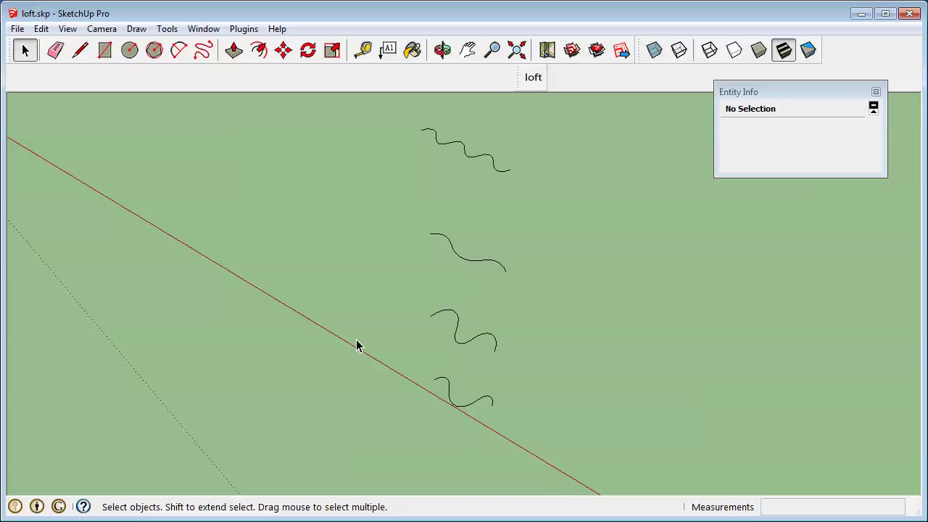
{"action": "middle_click_drag", "start_coordinate": [457, 401], "coordinate": [429, 355]}
{"action": "scroll", "coordinate": [431, 355], "scroll_direction": "down", "scroll_amount": 3}
{"action": "middle_click_drag", "start_coordinate": [394, 379], "coordinate": [437, 404]}
Step: Loft a surface through the four stacked wavy curves, from the lowest to the highest, using 10 segments
{"action": "left_click", "coordinate": [535, 79]}
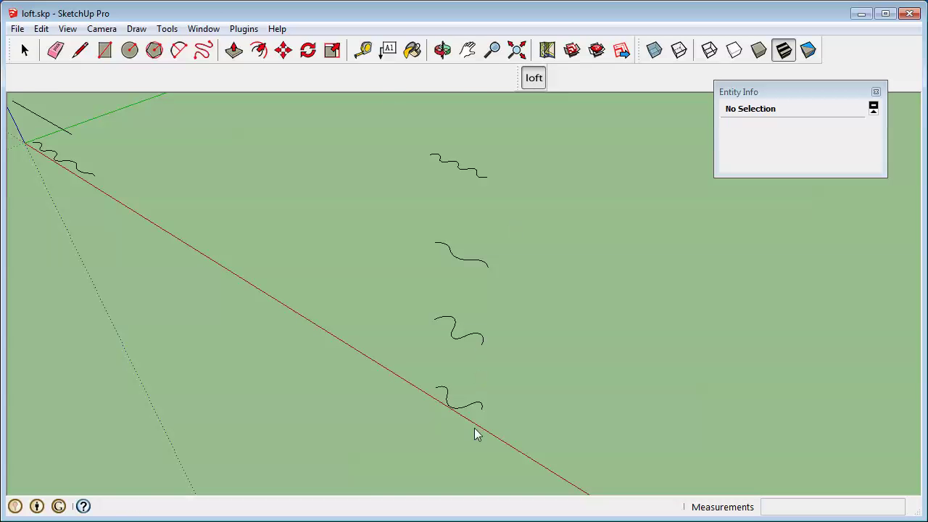
{"action": "left_click", "coordinate": [467, 407]}
{"action": "left_click", "coordinate": [468, 340]}
{"action": "left_click", "coordinate": [465, 261]}
{"action": "left_click", "coordinate": [474, 168]}
{"action": "key", "text": "Return"}
{"action": "type", "text": "10"}
{"action": "left_click", "coordinate": [419, 281]}
Step: Move the lofted curtain group along the red axis, clear of its four source curves
{"action": "middle_click_drag", "start_coordinate": [470, 274], "coordinate": [607, 310]}
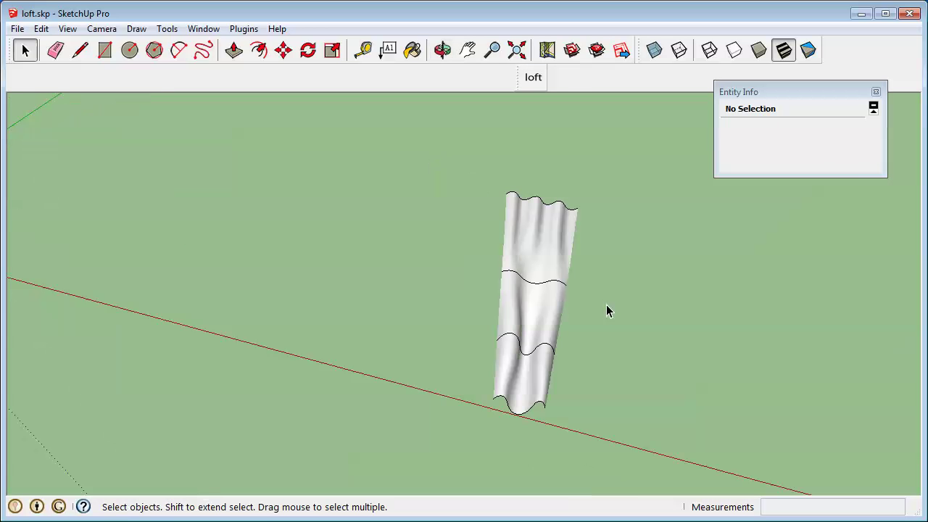
{"action": "left_click", "coordinate": [563, 248]}
{"action": "scroll", "coordinate": [547, 317], "scroll_direction": "down", "scroll_amount": 1}
{"action": "middle_click_drag", "start_coordinate": [546, 317], "coordinate": [481, 256], "text": "shift"}
{"action": "key", "text": "m"}
{"action": "left_click", "coordinate": [460, 365]}
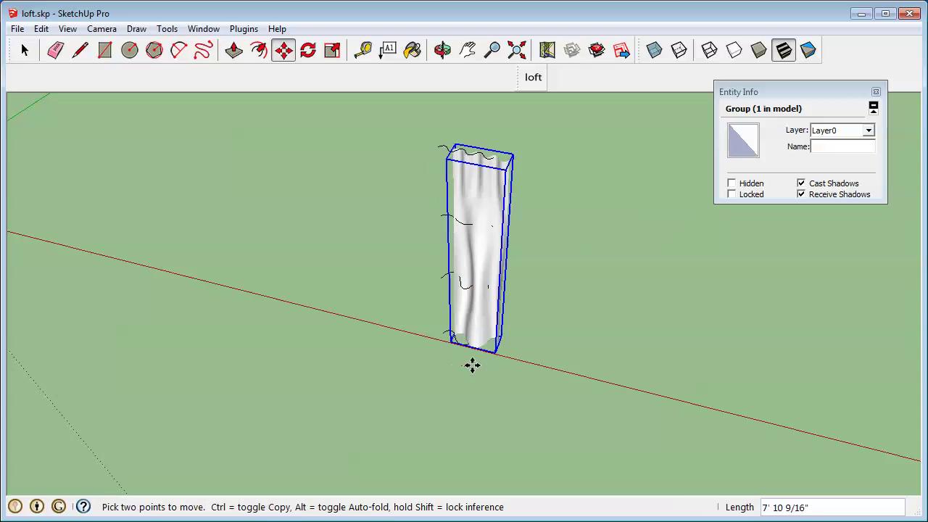
{"action": "left_click", "coordinate": [560, 386]}
{"action": "key", "text": "space"}
{"action": "left_click", "coordinate": [483, 403]}
Step: Inspect the folds of the lofted curtain and its separate source curves from several angles
{"action": "middle_click_drag", "start_coordinate": [571, 266], "coordinate": [821, 250]}
{"action": "scroll", "coordinate": [565, 245], "scroll_direction": "up", "scroll_amount": 2}
{"action": "middle_click_drag", "start_coordinate": [565, 244], "coordinate": [401, 184]}
{"action": "scroll", "coordinate": [563, 203], "scroll_direction": "up", "scroll_amount": 3}
{"action": "middle_click_drag", "start_coordinate": [563, 209], "coordinate": [617, 437]}
{"action": "middle_click_drag", "start_coordinate": [595, 358], "coordinate": [447, 254]}
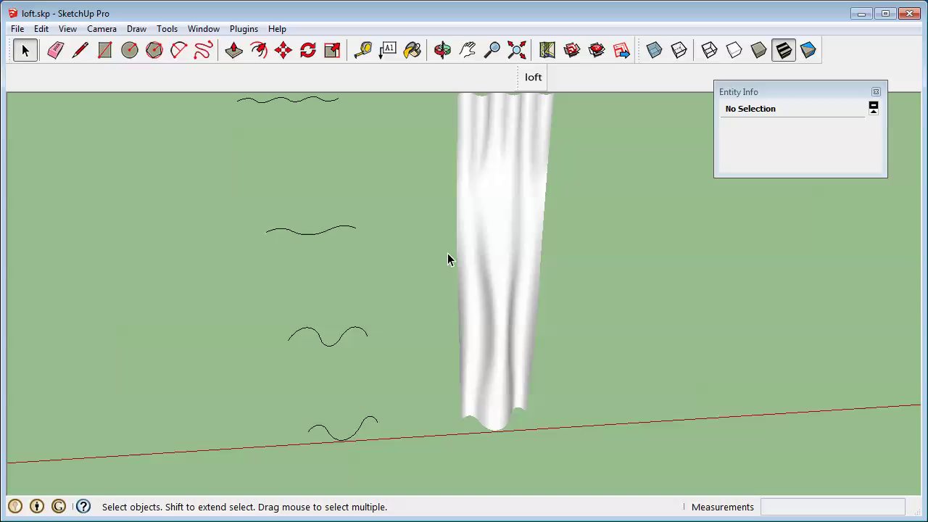
{"action": "middle_click_drag", "start_coordinate": [447, 258], "coordinate": [380, 271]}
{"action": "scroll", "coordinate": [379, 290], "scroll_direction": "down", "scroll_amount": 2}
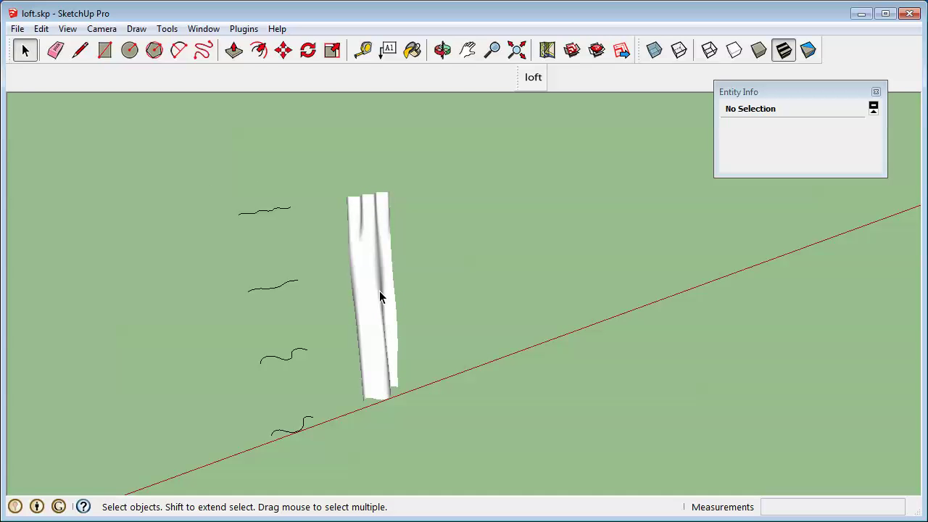